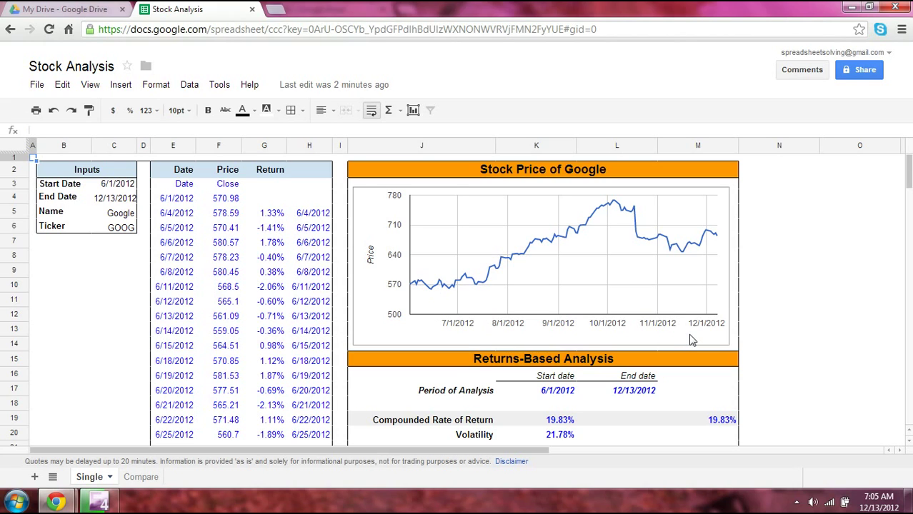
Step: Scroll down past the Google price chart to the Returns-Based Analysis summary
scroll(691, 341, "down", 3)
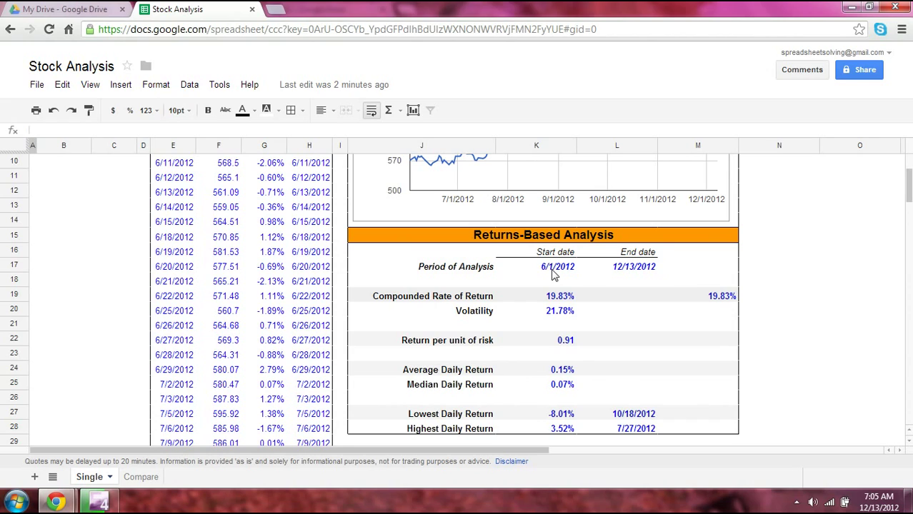
Step: Inspect the K19 compounded return (19.83%) and K20 volatility (=stdev(G5:G134)*sqrt(250)) formulas, then return to the top
left_click(556, 300)
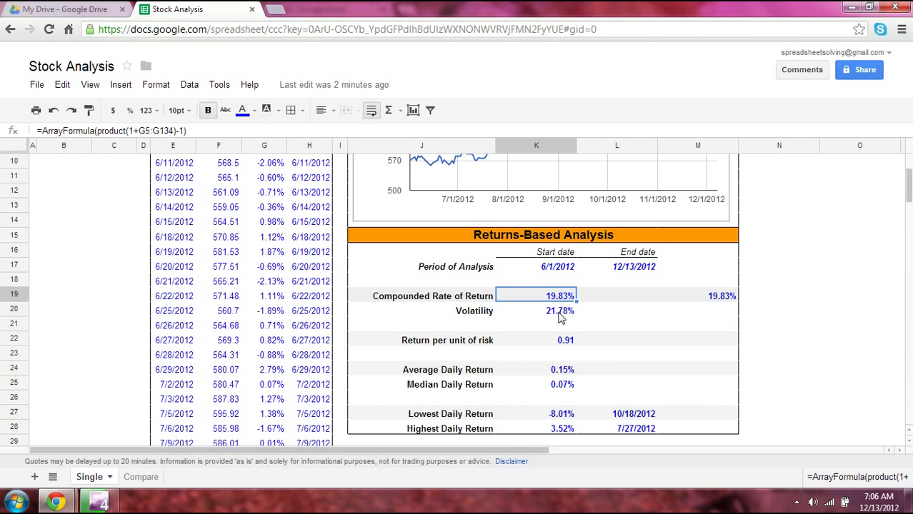
left_click(561, 314)
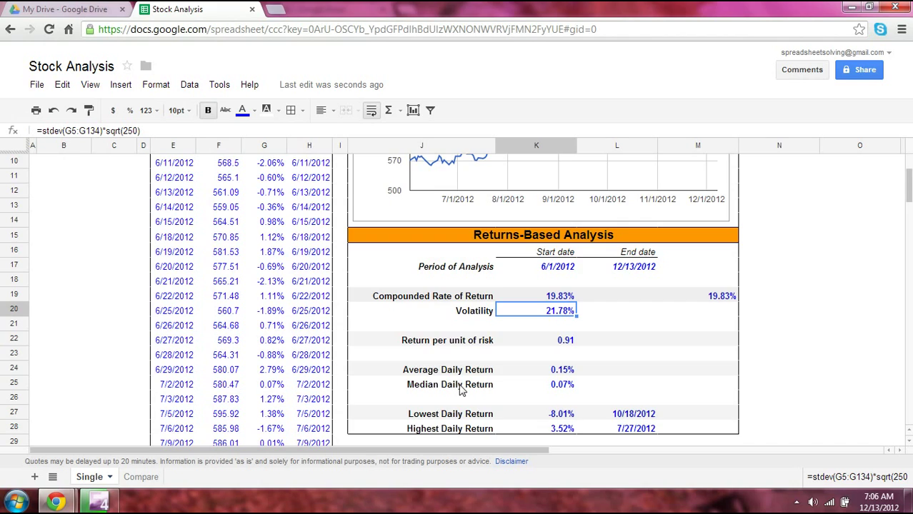
scroll(461, 390, "up", 3)
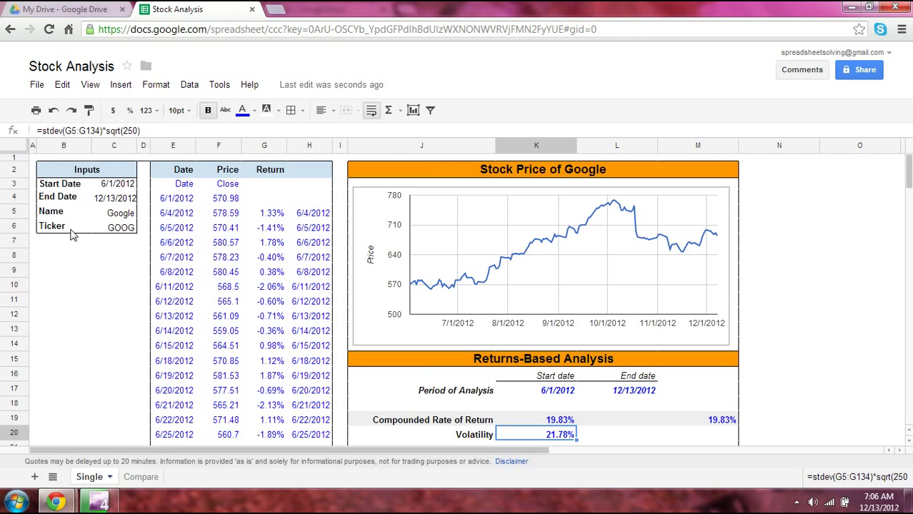
left_click(121, 187)
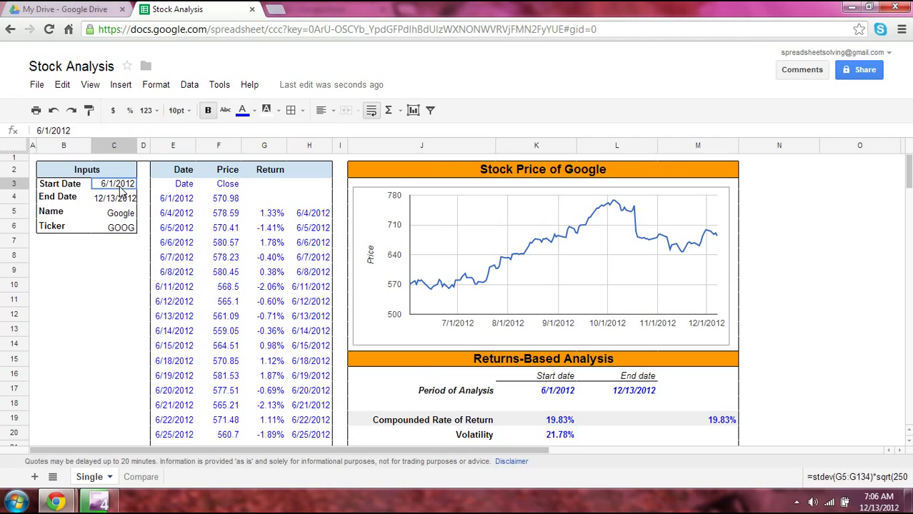
left_click(127, 201)
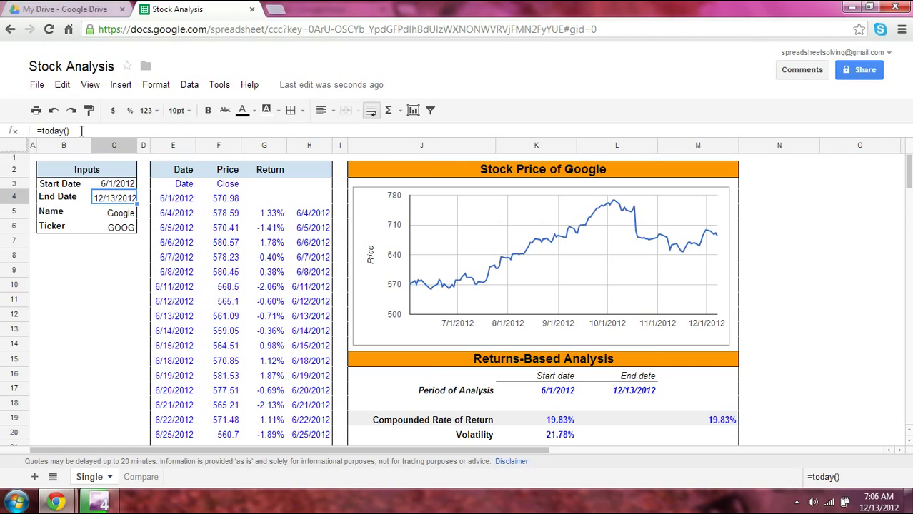
left_click(109, 219)
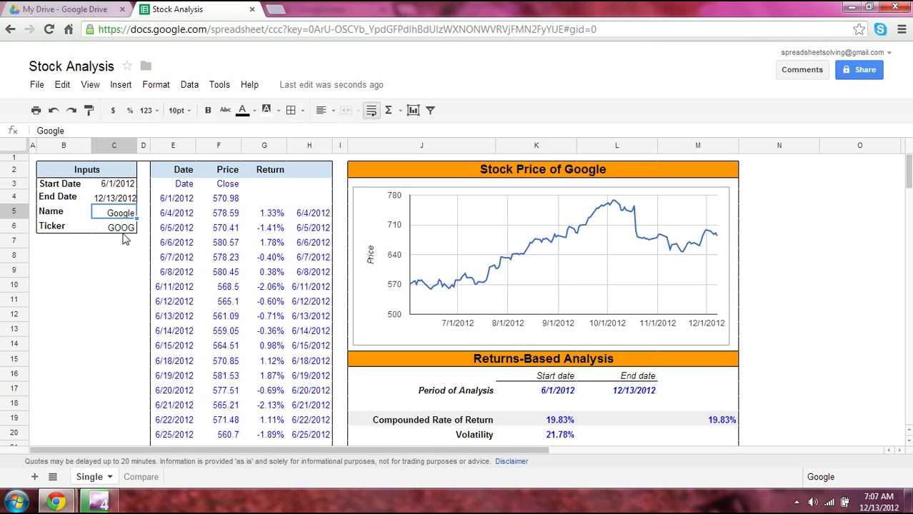
left_click(50, 230)
left_click_drag(85, 229, 146, 233)
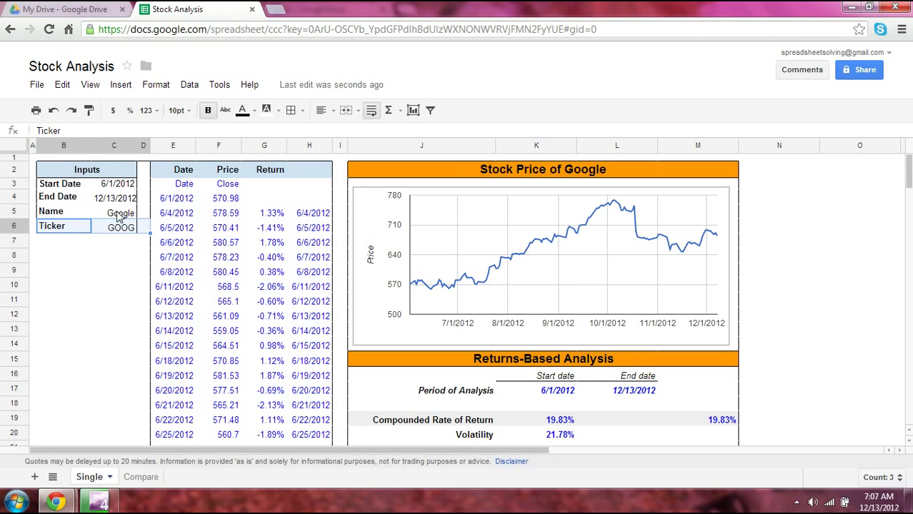
left_click(115, 214)
left_click(118, 229)
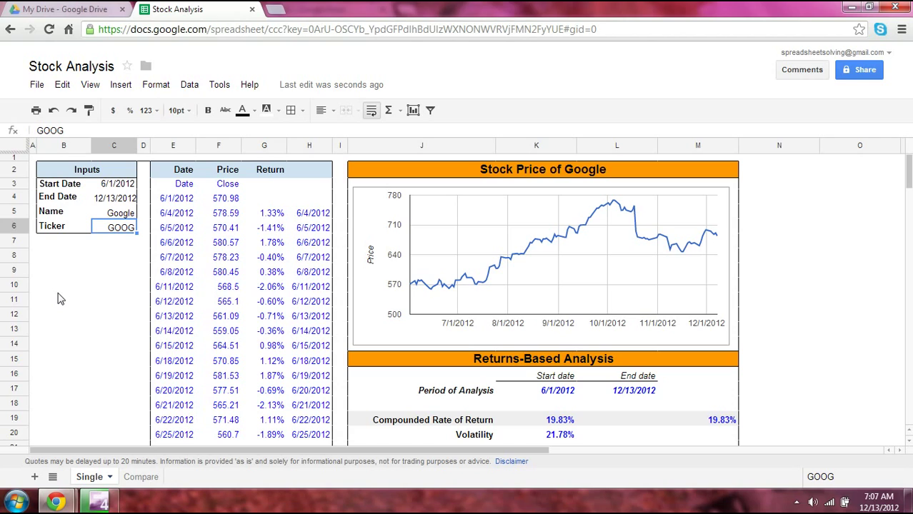
left_click(170, 185)
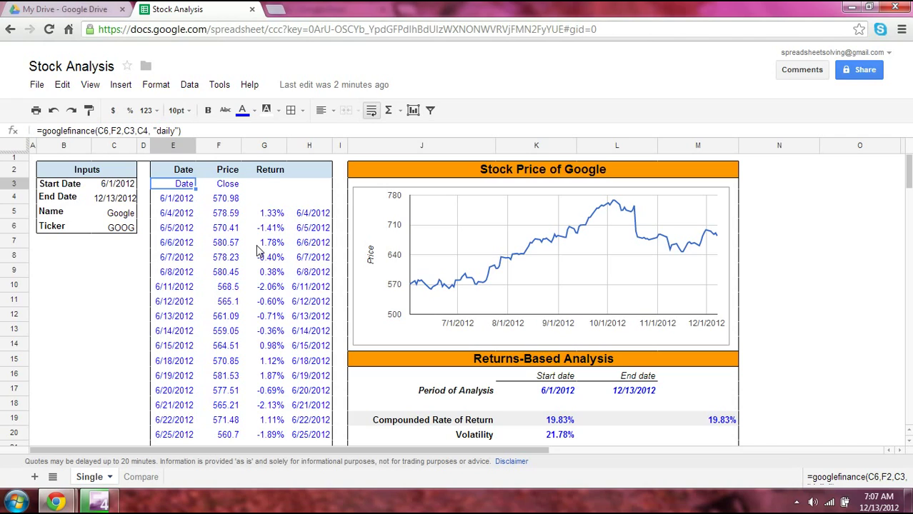
key("F2")
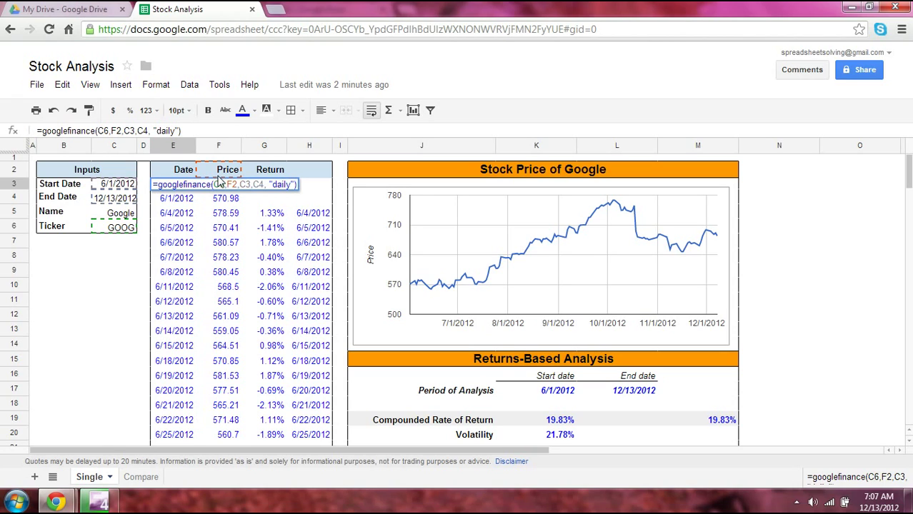
left_click(127, 261)
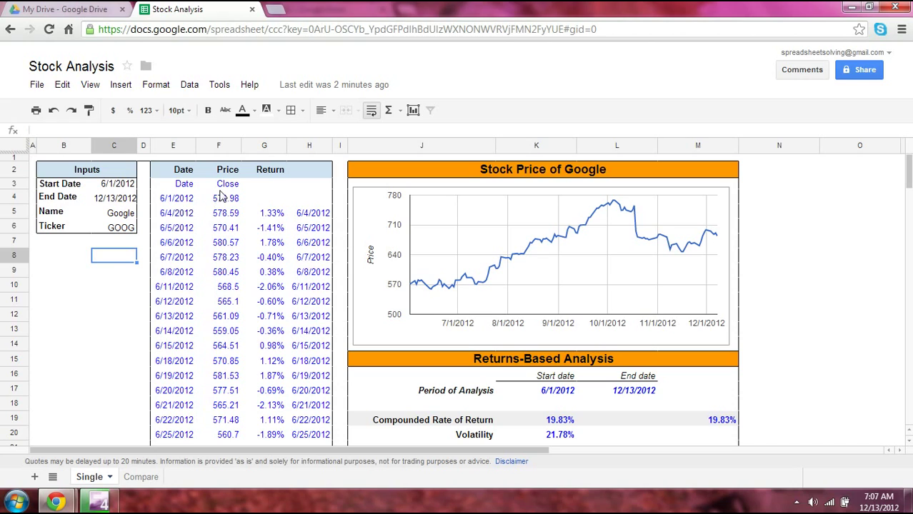
left_click(273, 145)
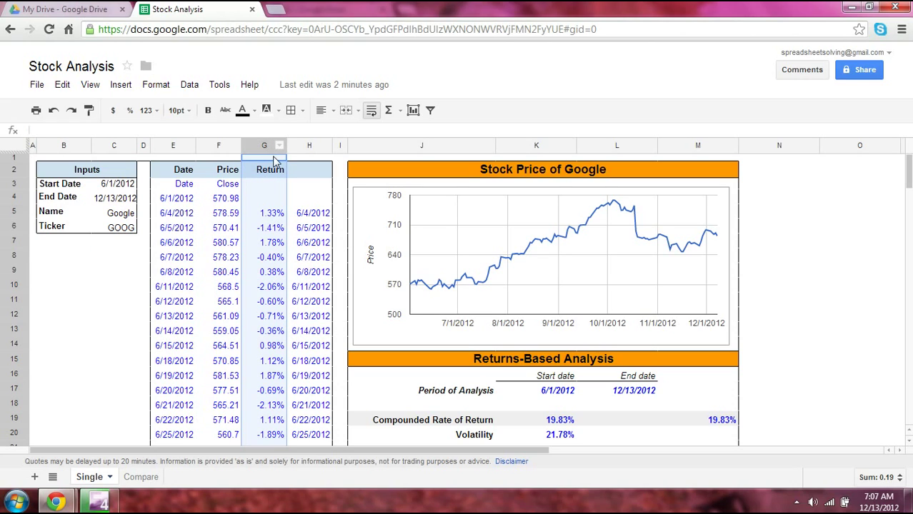
left_click(281, 220)
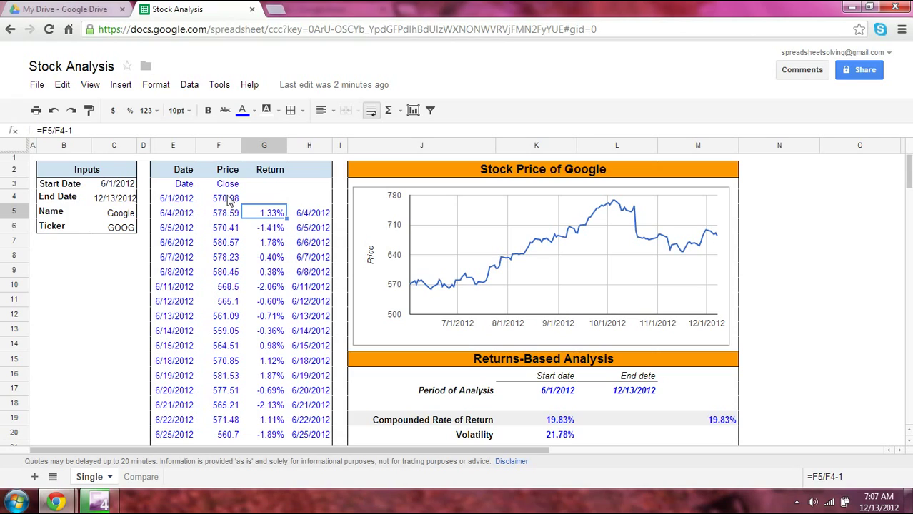
key("F2")
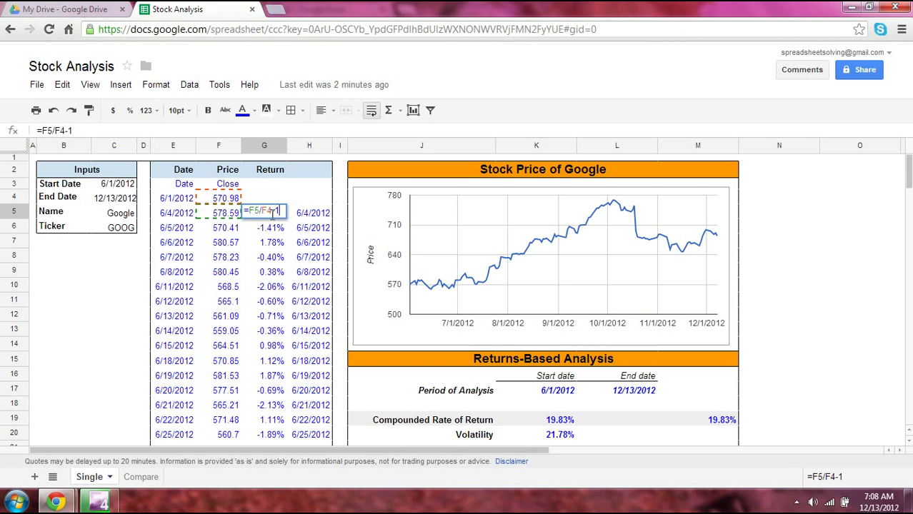
key("Return")
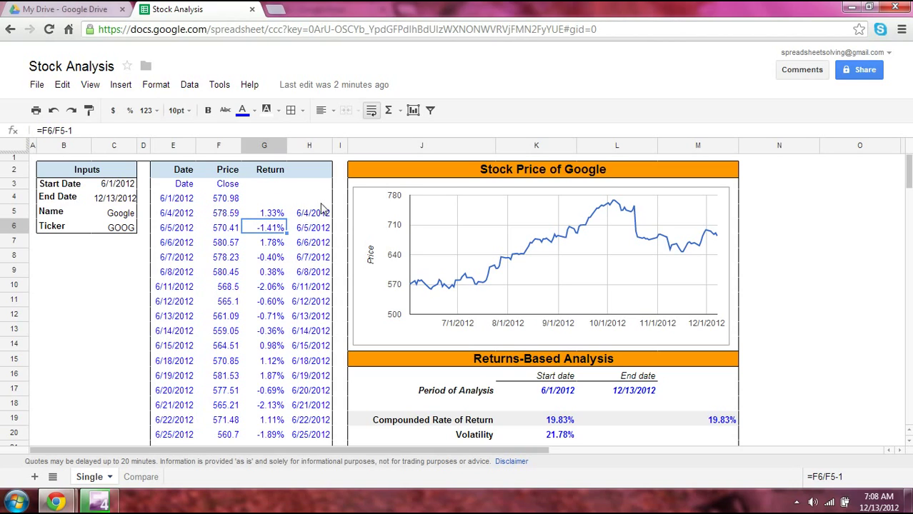
left_click(312, 216)
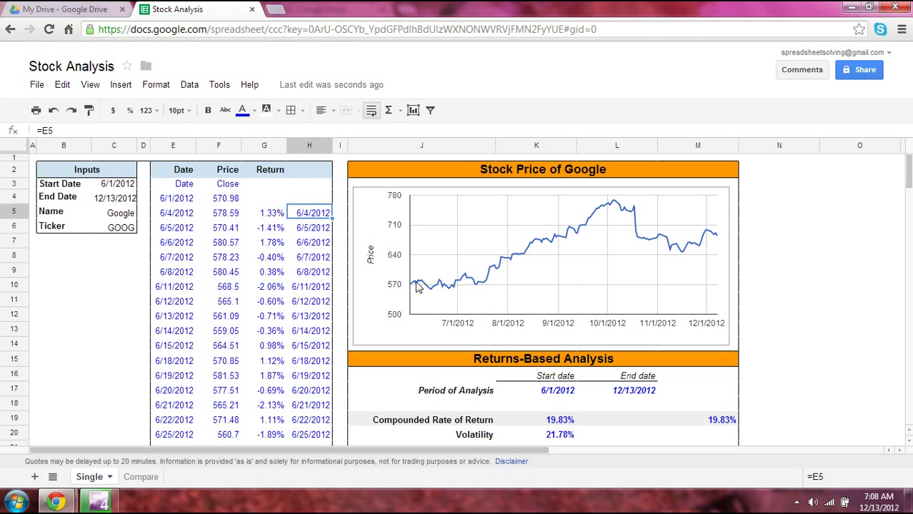
scroll(432, 289, "down", 2)
scroll(444, 293, "down", 1)
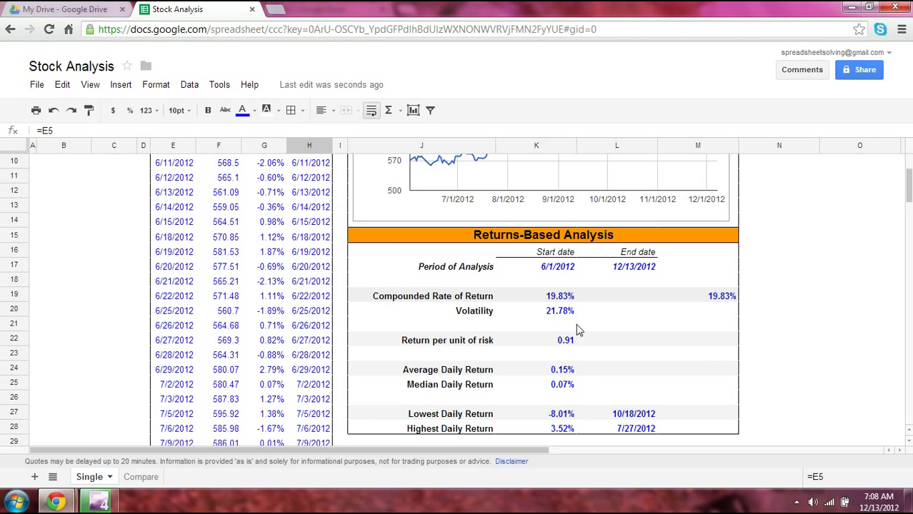
left_click(571, 267)
scroll(635, 367, "down", 1)
scroll(636, 367, "up", 4)
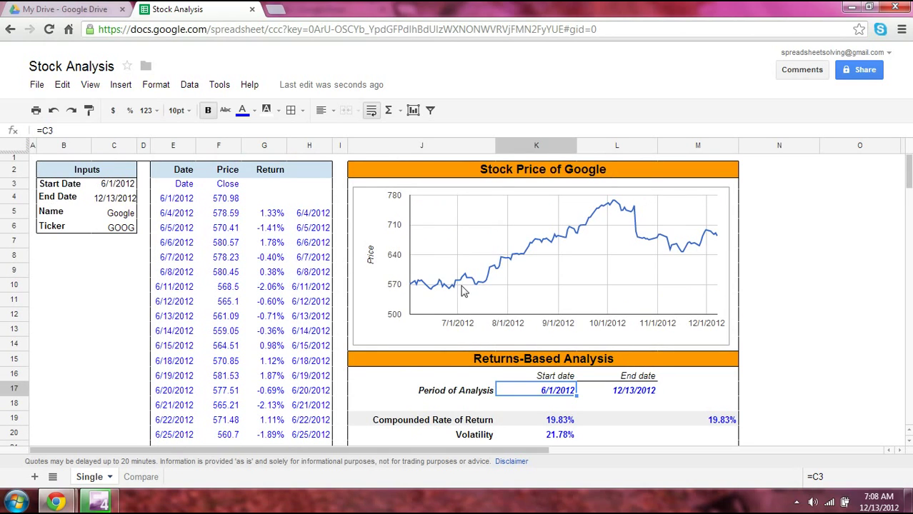
scroll(467, 293, "down", 2)
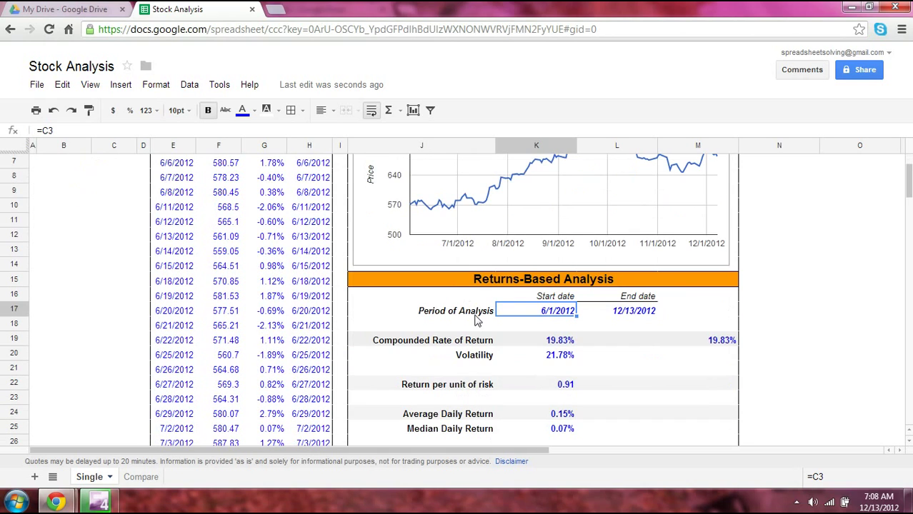
left_click(570, 343)
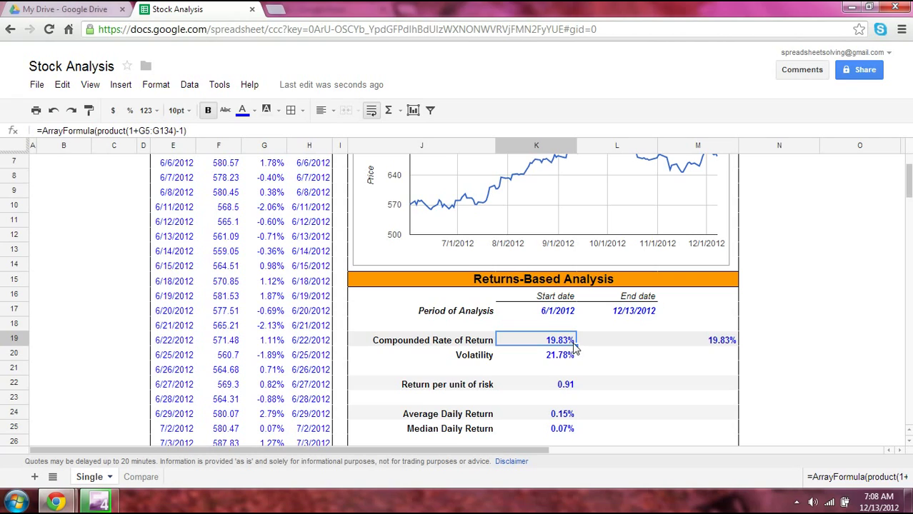
left_click(725, 344)
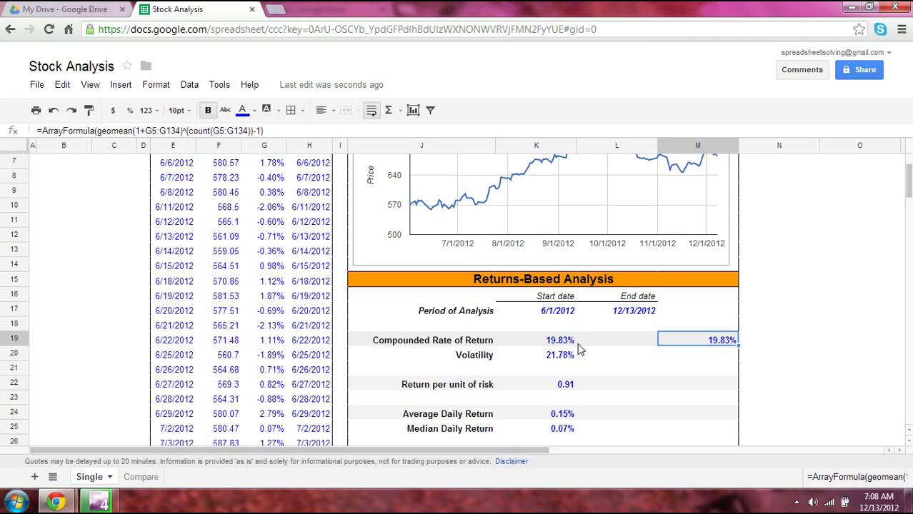
left_click_drag(561, 340, 723, 346)
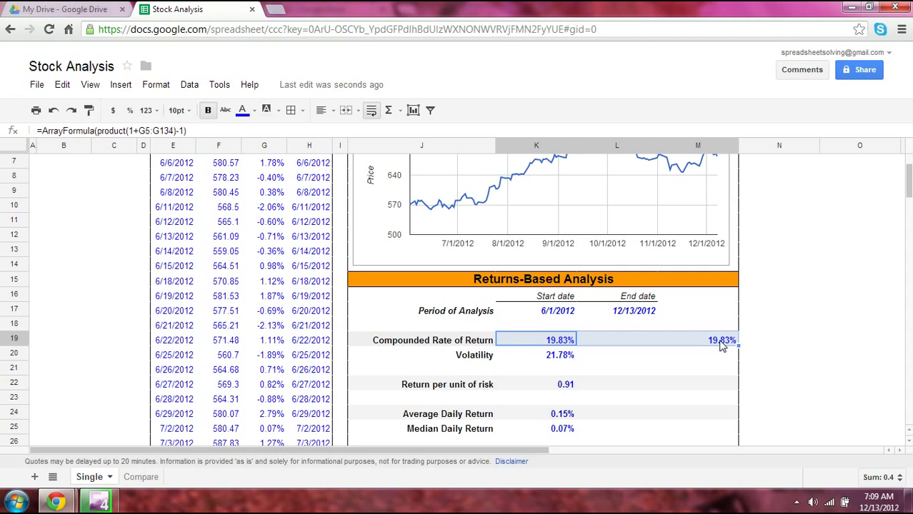
left_click(546, 355)
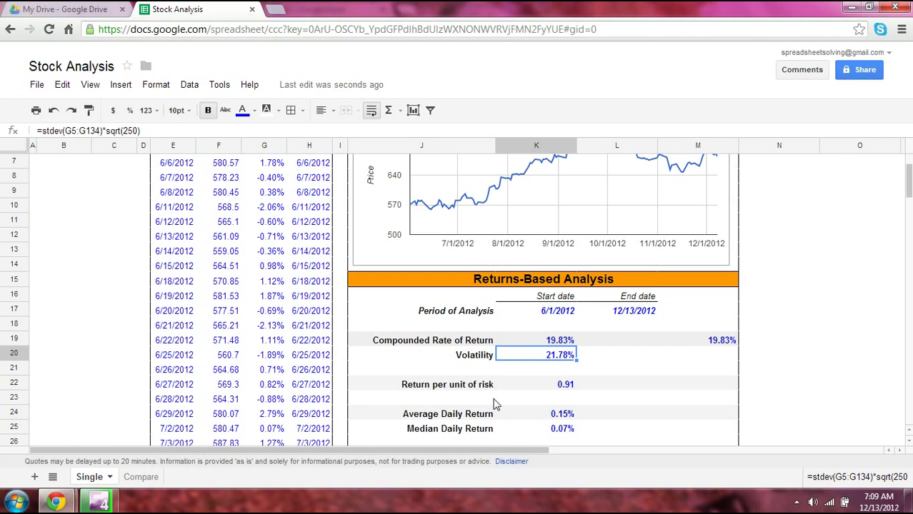
left_click(442, 388)
left_click(527, 392)
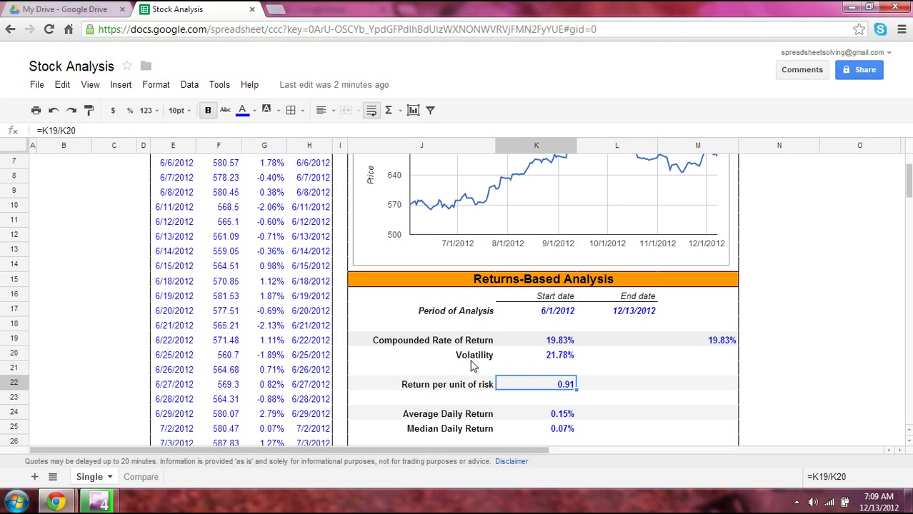
scroll(477, 378, "down", 1)
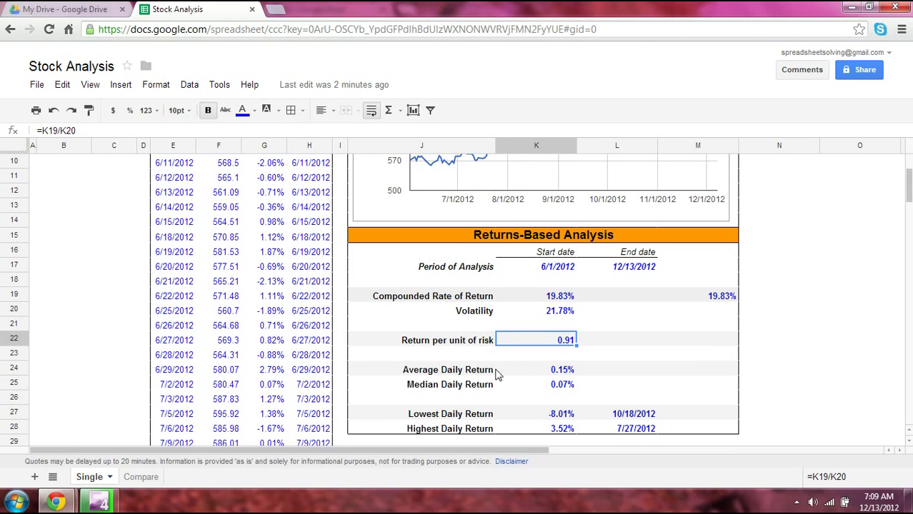
left_click(431, 372)
left_click_drag(431, 372, 450, 439)
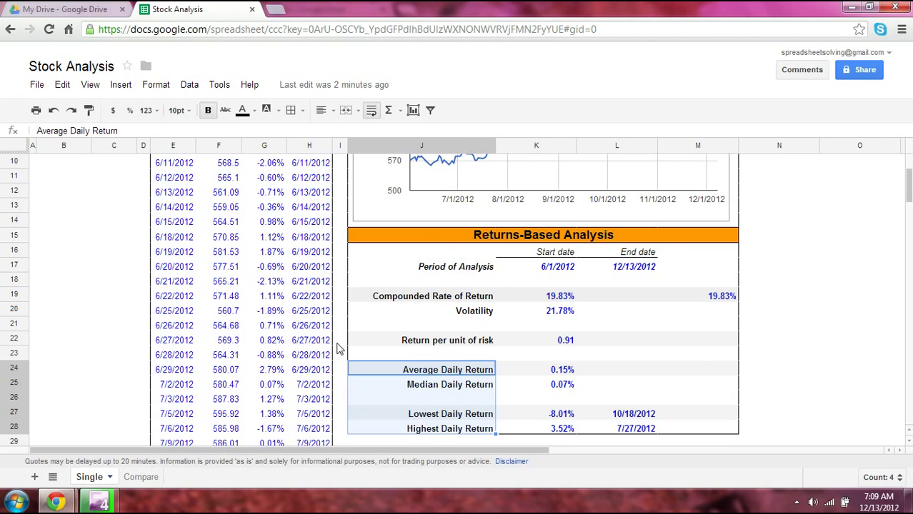
left_click(439, 431)
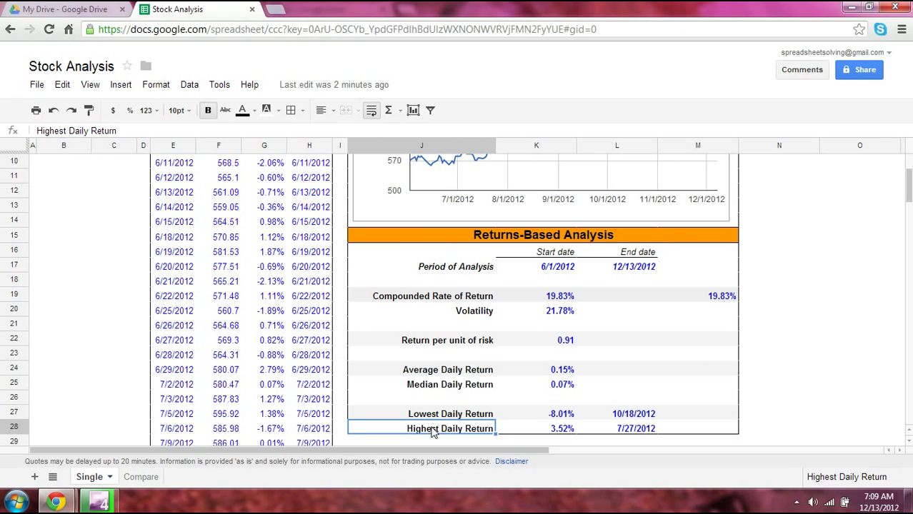
left_click(313, 298)
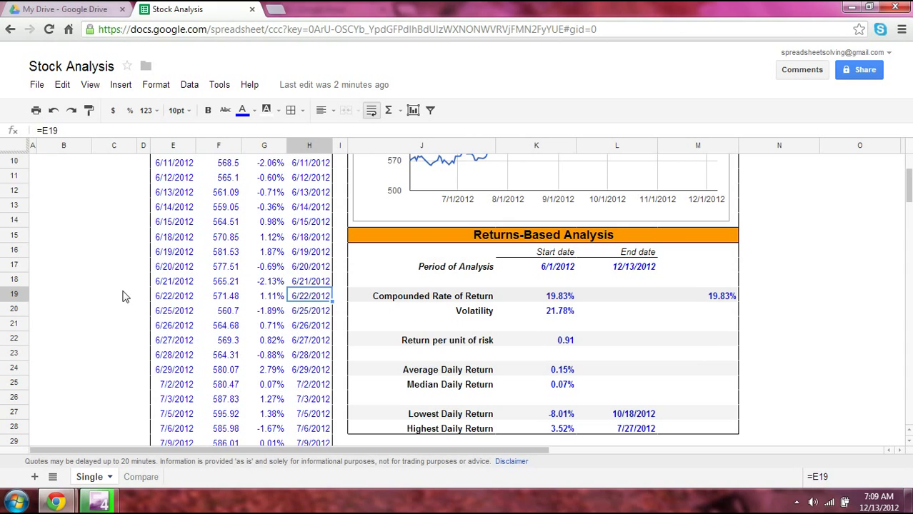
scroll(321, 300, "up", 2)
scroll(323, 299, "up", 1)
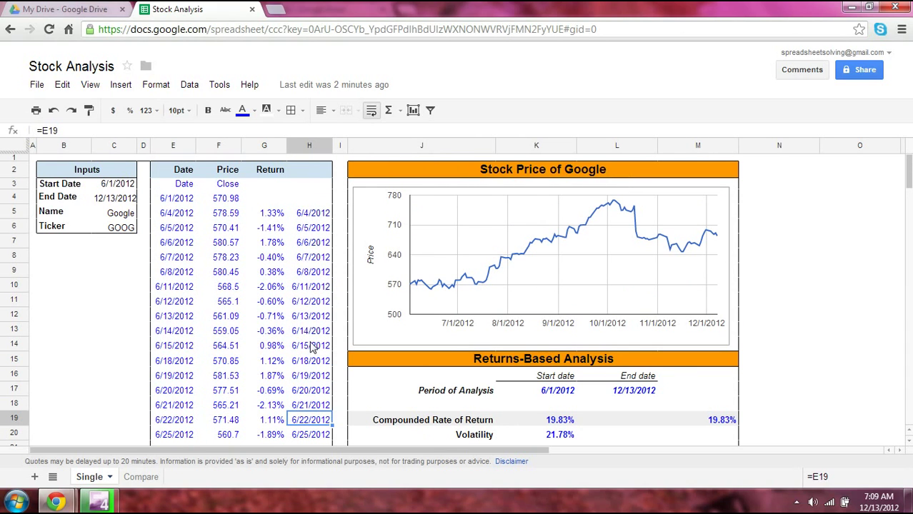
scroll(323, 343, "down", 3)
scroll(325, 343, "down", 1)
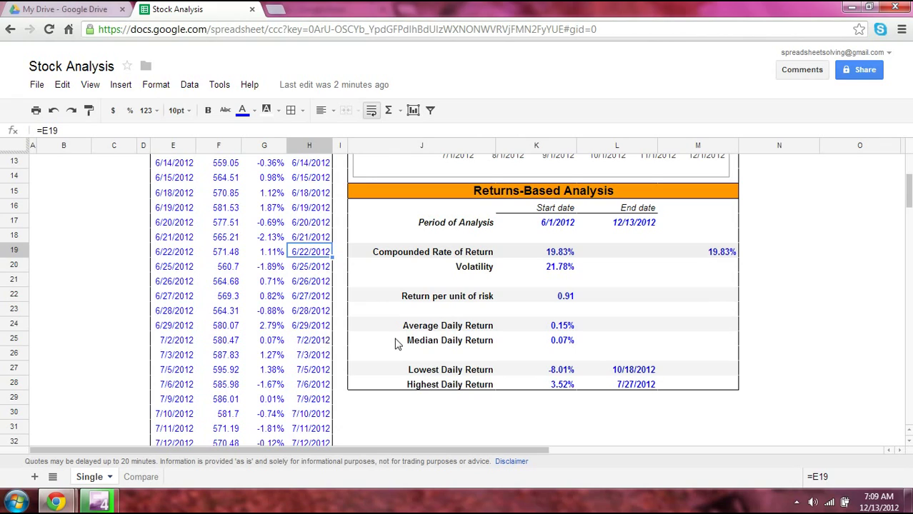
left_click(647, 370)
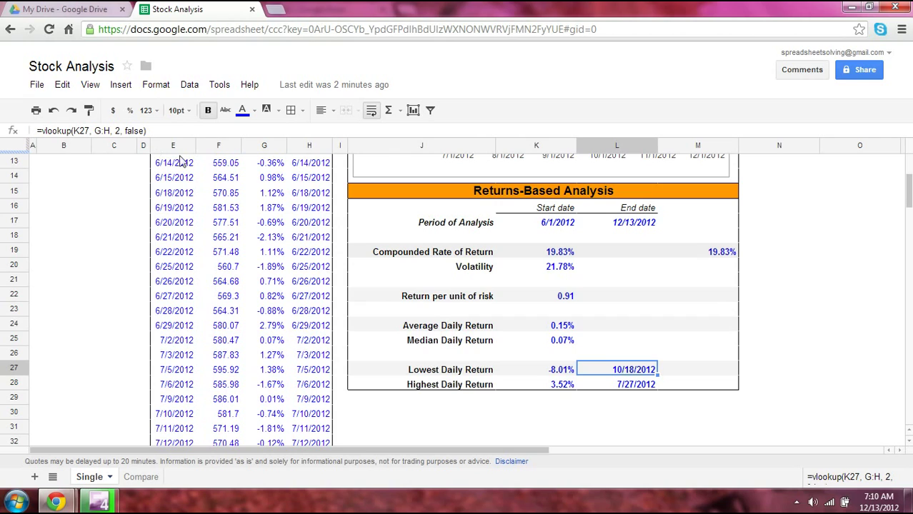
key("F2")
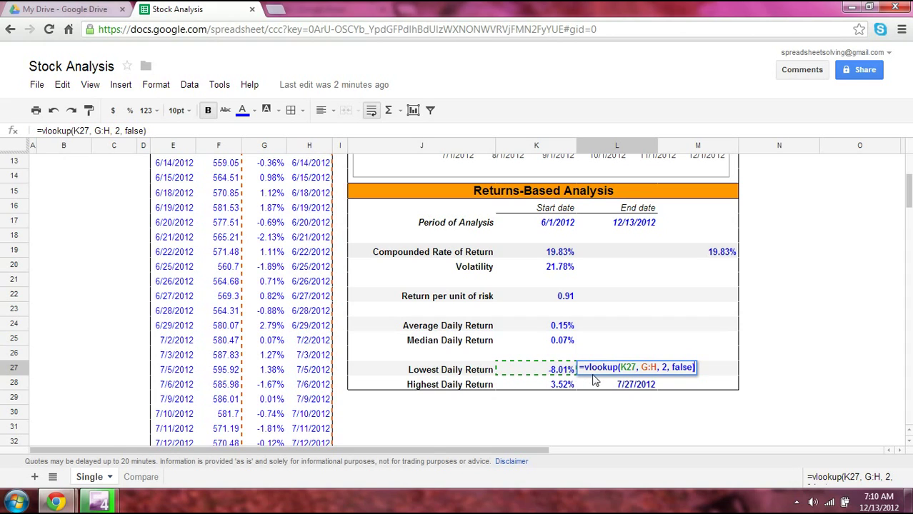
key("Return")
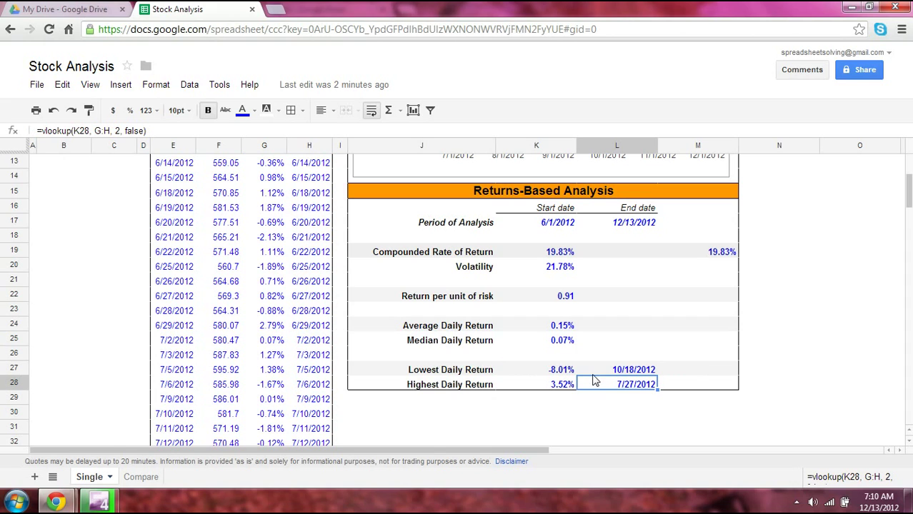
scroll(644, 343, "up", 4)
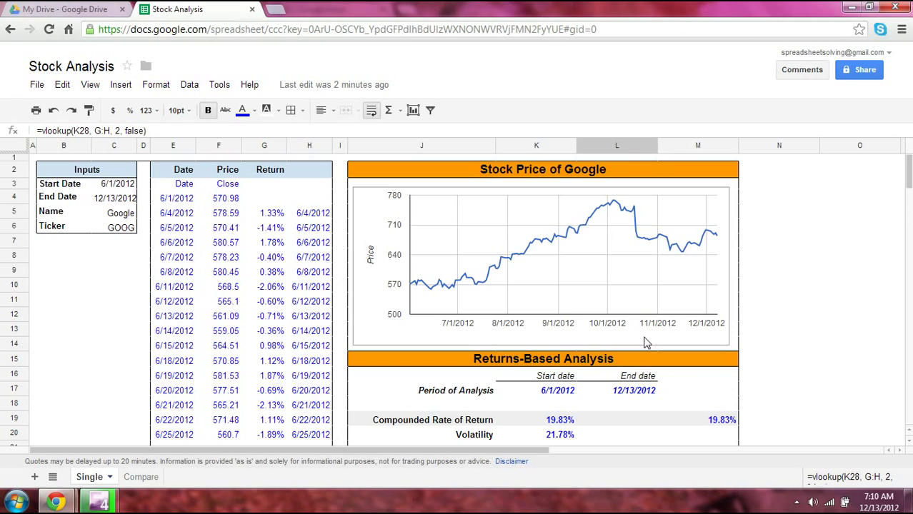